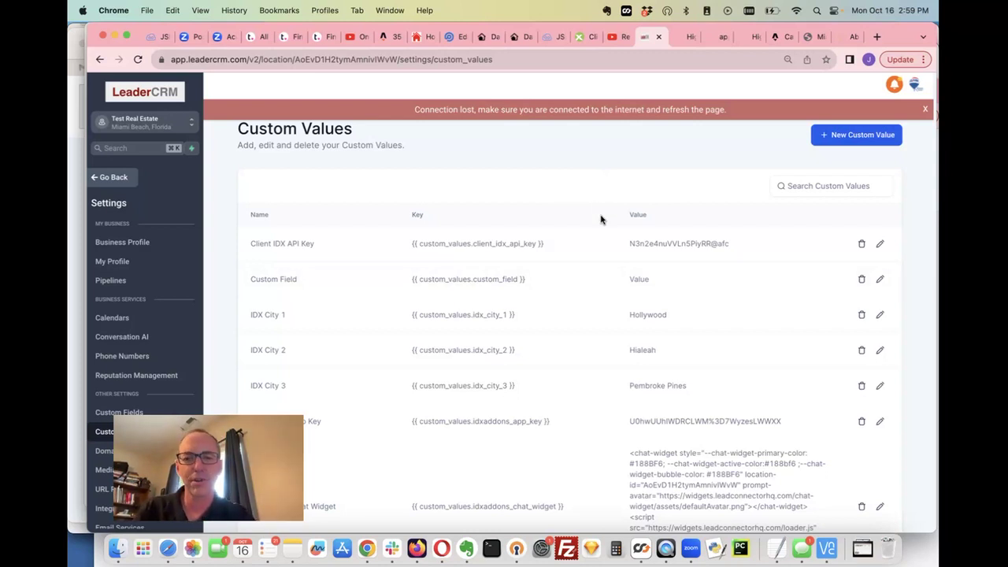
Switch to the demo2.ghlidx.com Realty Candy homepage and browse its listings and areas sections
scroll(600, 218, down, 1)
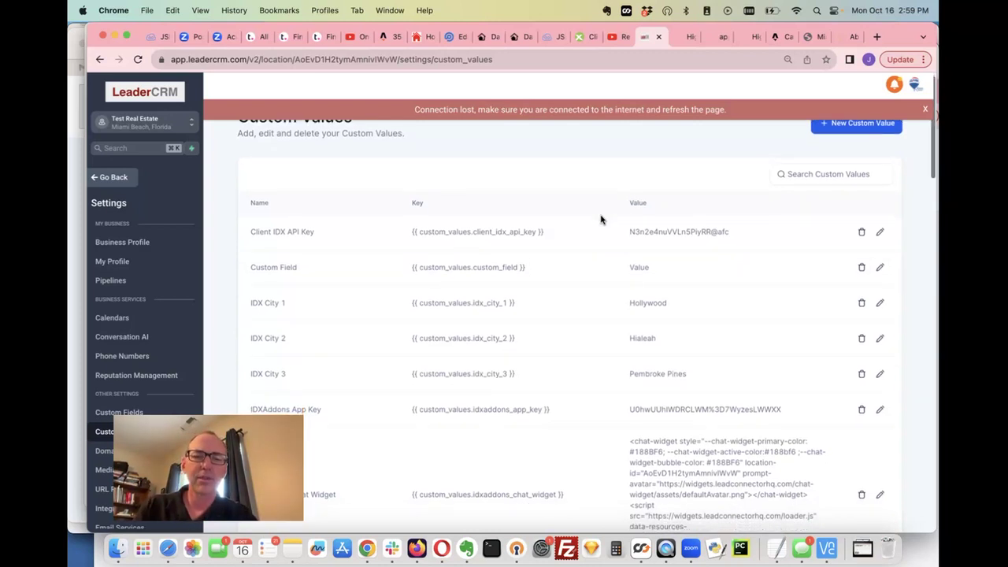
scroll(600, 219, up, 1)
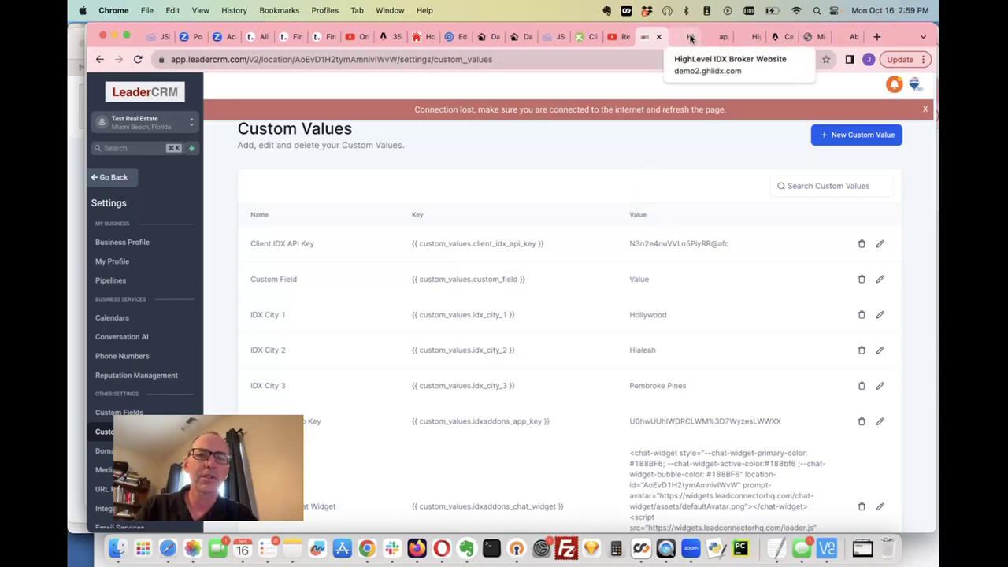
click(691, 38)
scroll(561, 303, down, 3)
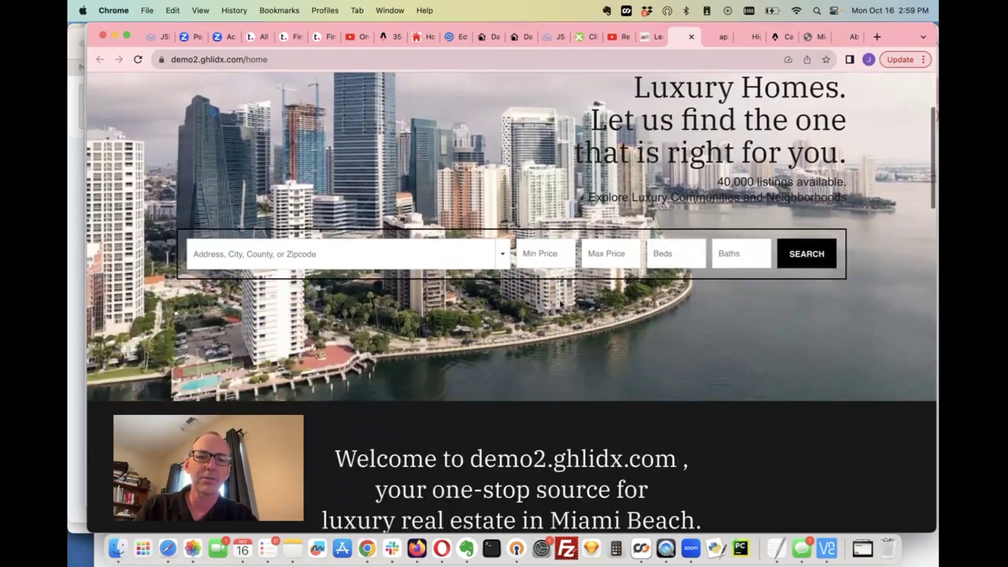
scroll(561, 303, down, 2)
scroll(560, 299, down, 5)
scroll(560, 299, down, 1)
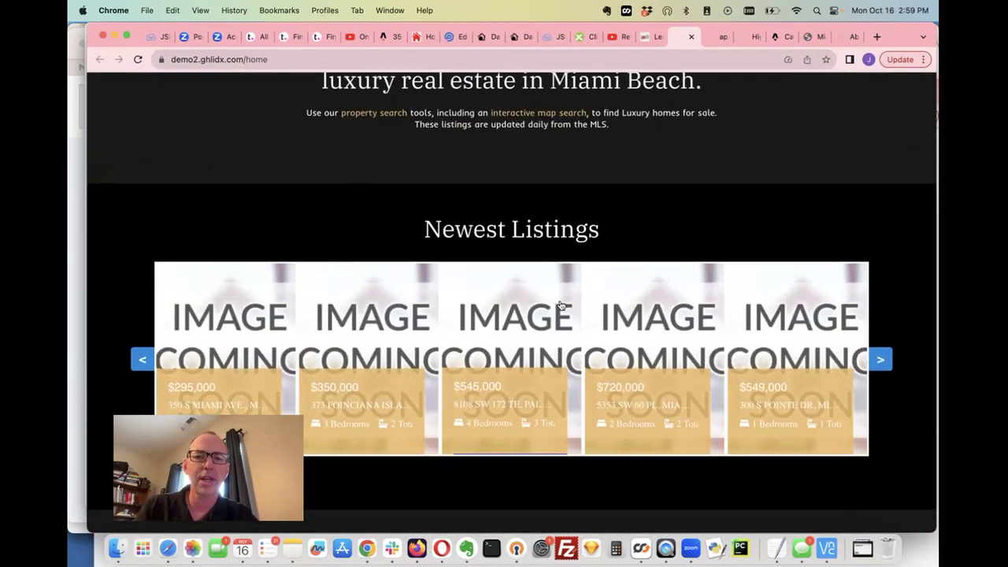
scroll(560, 301, down, 2)
scroll(560, 303, down, 3)
scroll(561, 305, down, 5)
scroll(561, 306, down, 1)
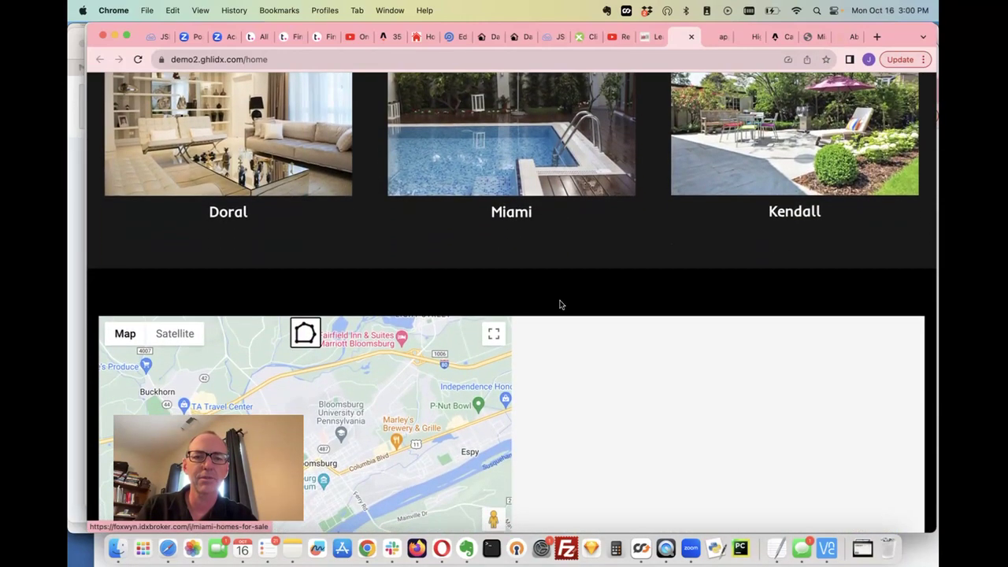
scroll(560, 302, down, 4)
scroll(551, 306, up, 2)
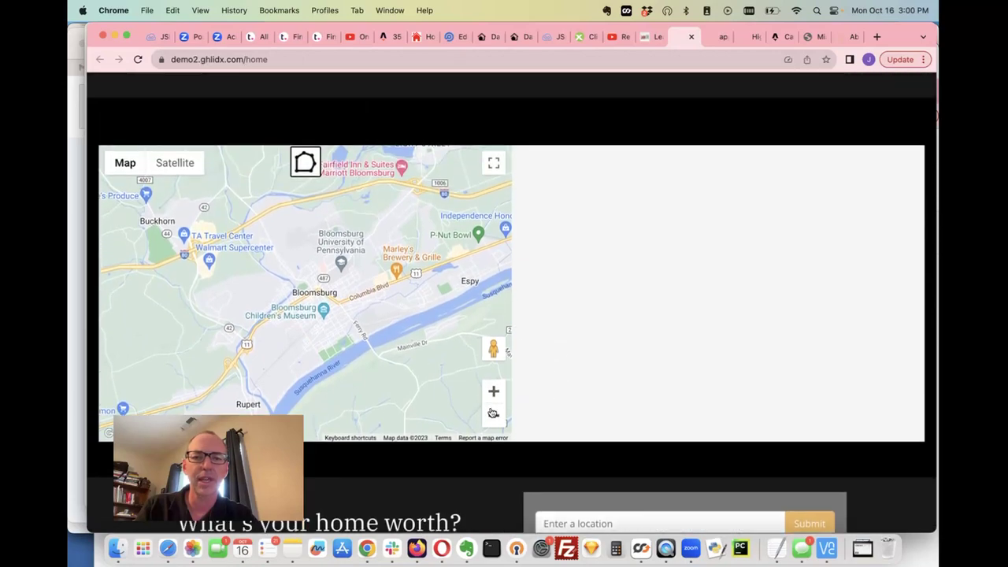
Zoom the embedded area map out twice to a regional view
click(494, 415)
click(494, 415)
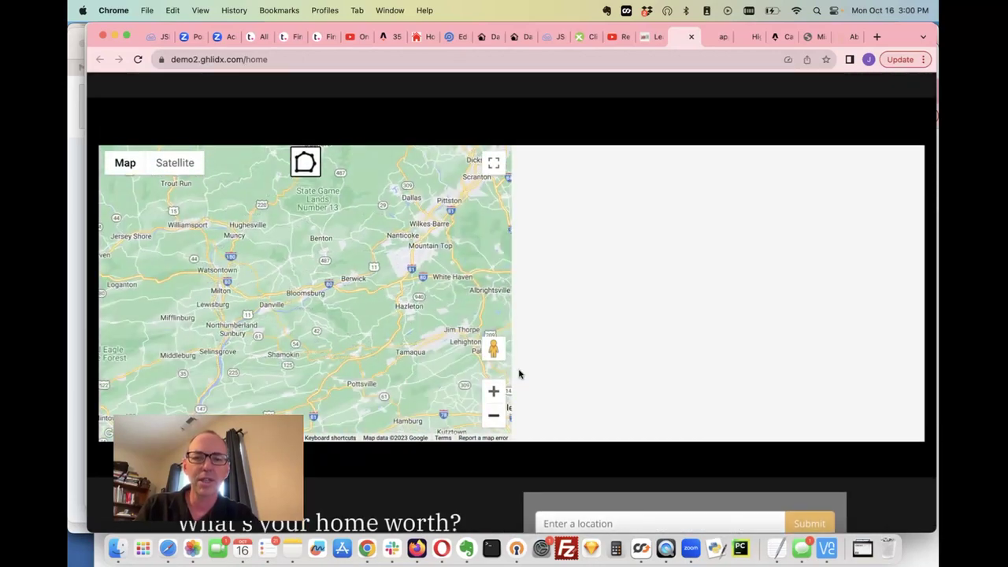
scroll(541, 349, down, 1)
scroll(540, 349, down, 5)
scroll(539, 350, down, 4)
scroll(539, 351, up, 1)
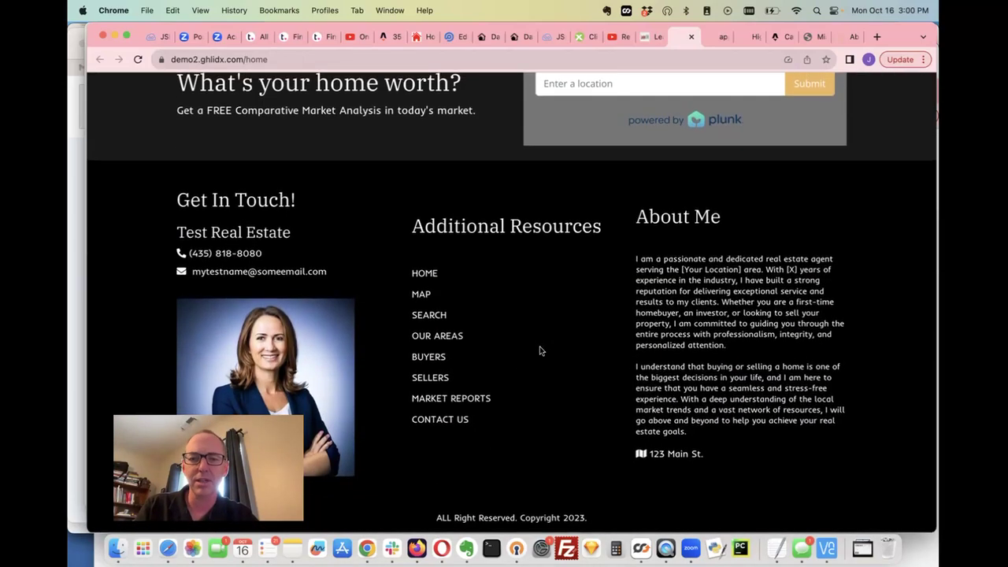
scroll(539, 350, up, 5)
scroll(539, 351, up, 5)
scroll(539, 351, up, 5)
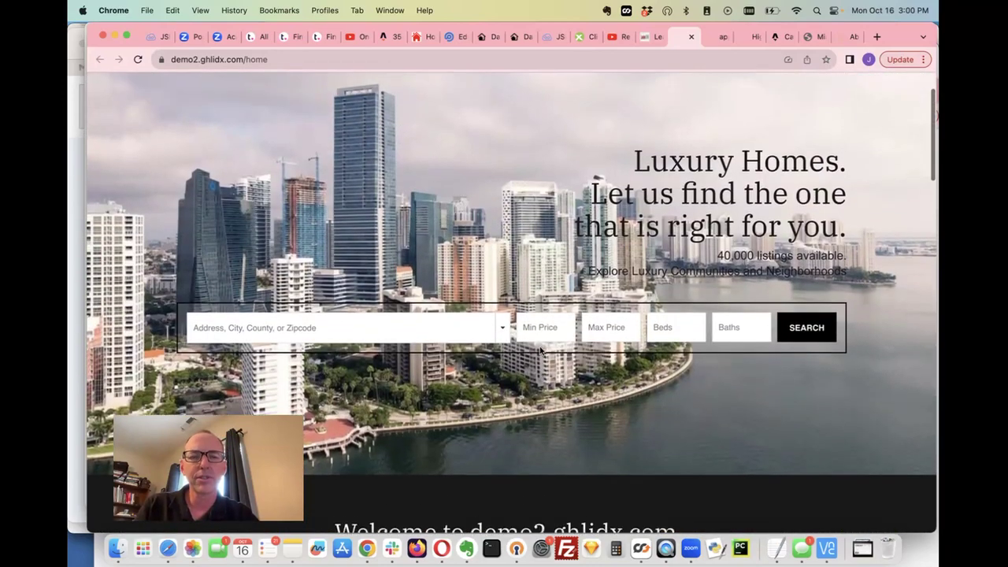
scroll(540, 350, up, 2)
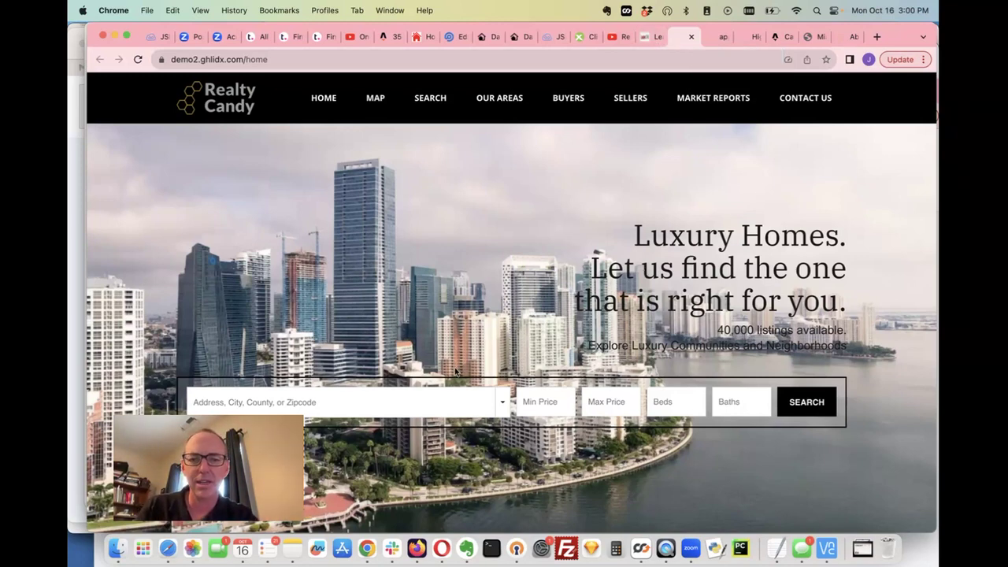
Browse down to the home-valuation section, then go back to LeaderCRM's Custom Values list
scroll(511, 398, down, 6)
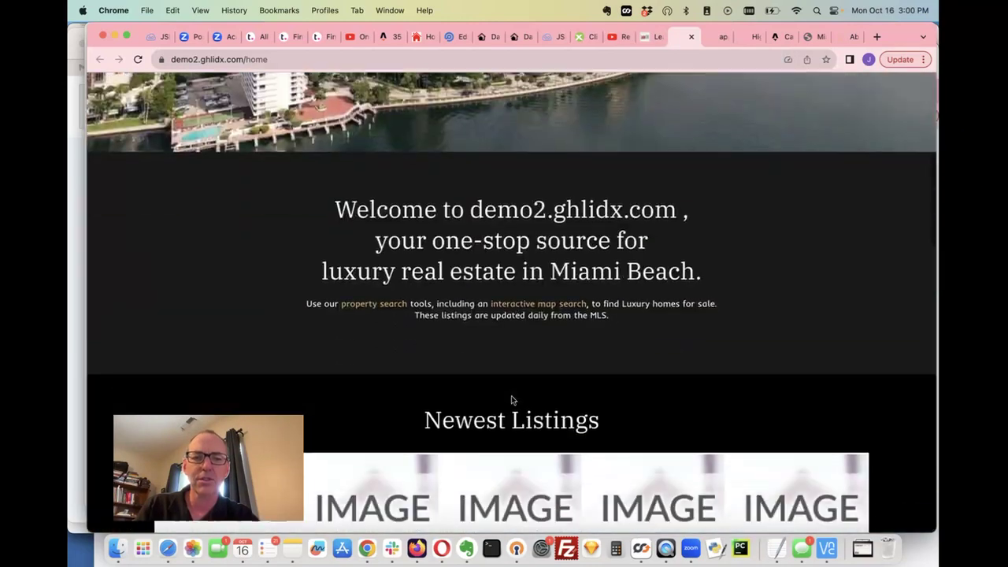
scroll(512, 399, down, 2)
scroll(513, 401, down, 2)
scroll(630, 169, down, 1)
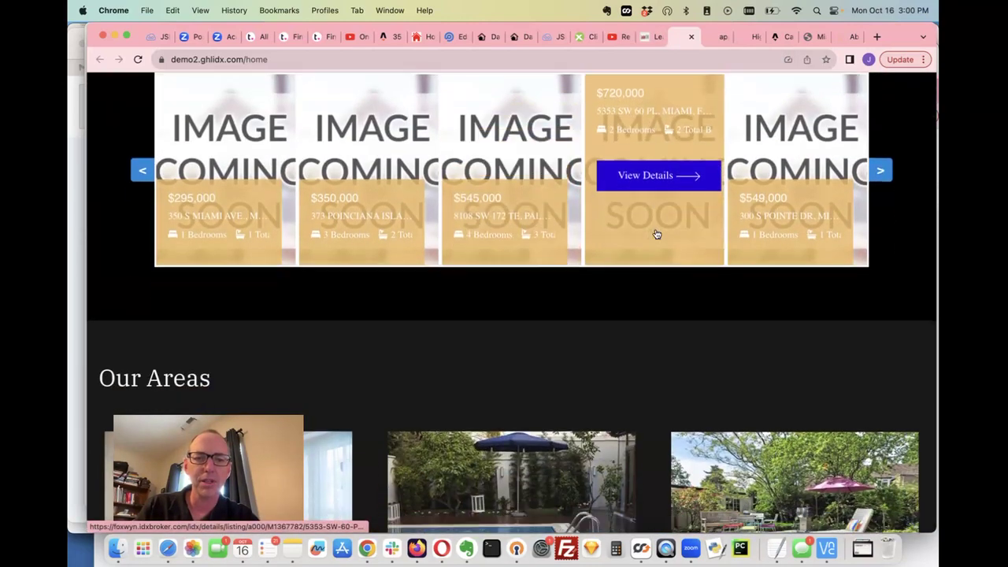
scroll(654, 232, down, 5)
scroll(668, 324, down, 3)
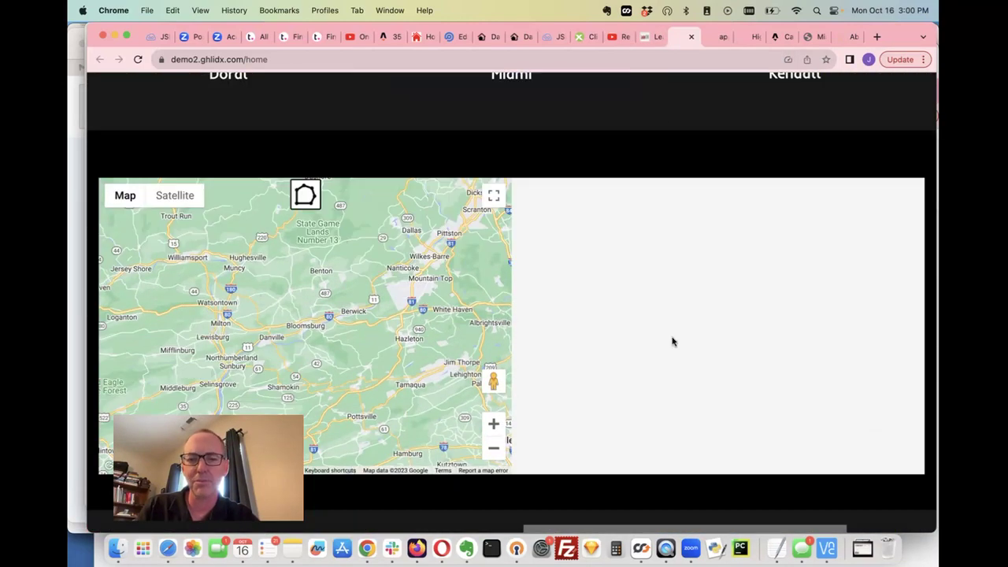
scroll(668, 341, down, 5)
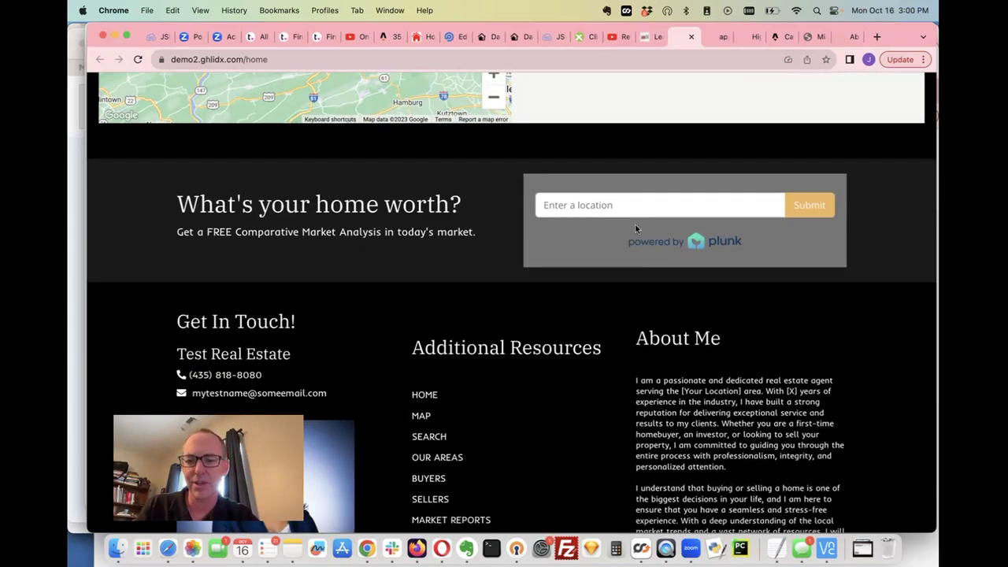
click(655, 37)
Scroll the Custom Values table and highlight the full chat widget embed code
scroll(583, 204, down, 3)
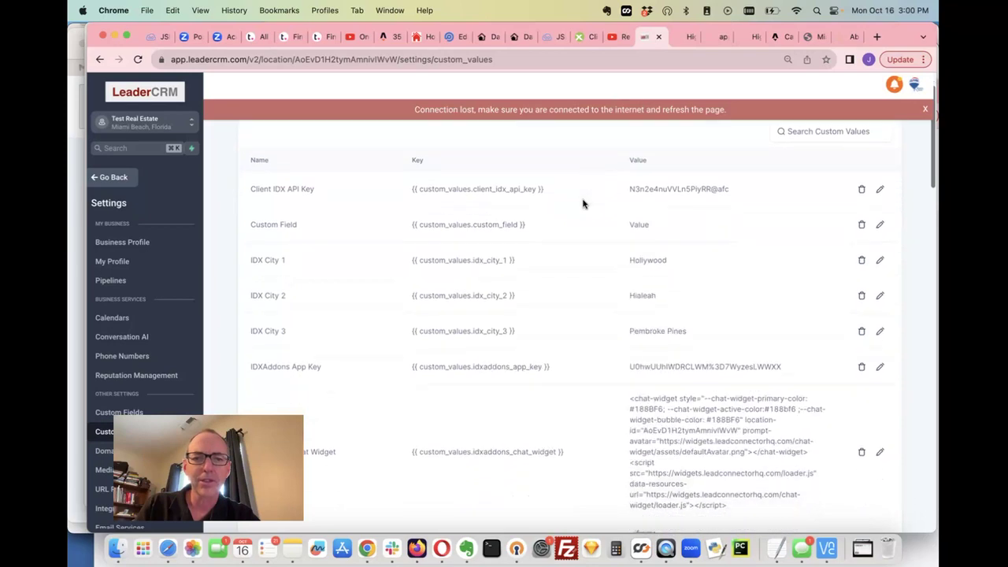
scroll(583, 204, down, 1)
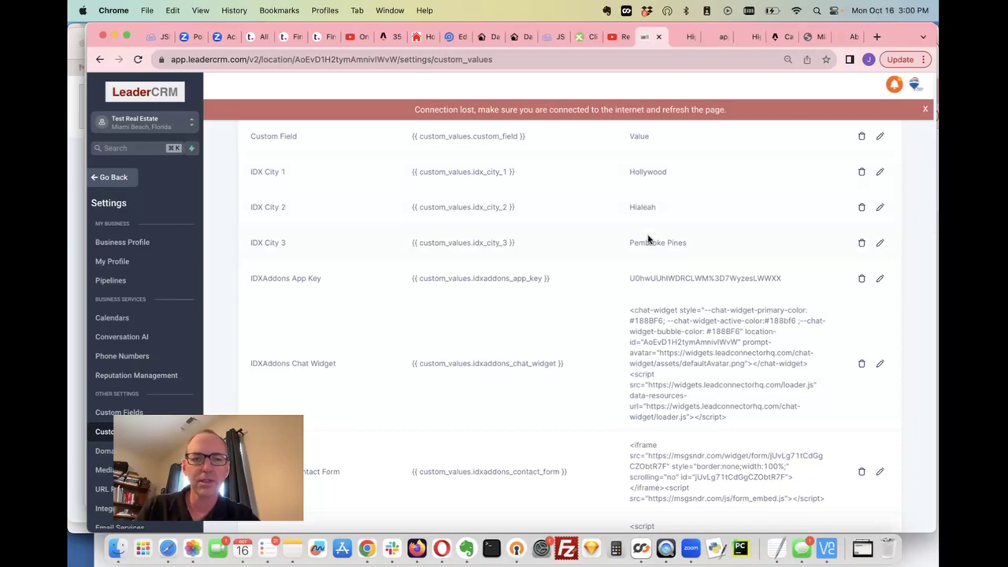
scroll(649, 238, down, 1)
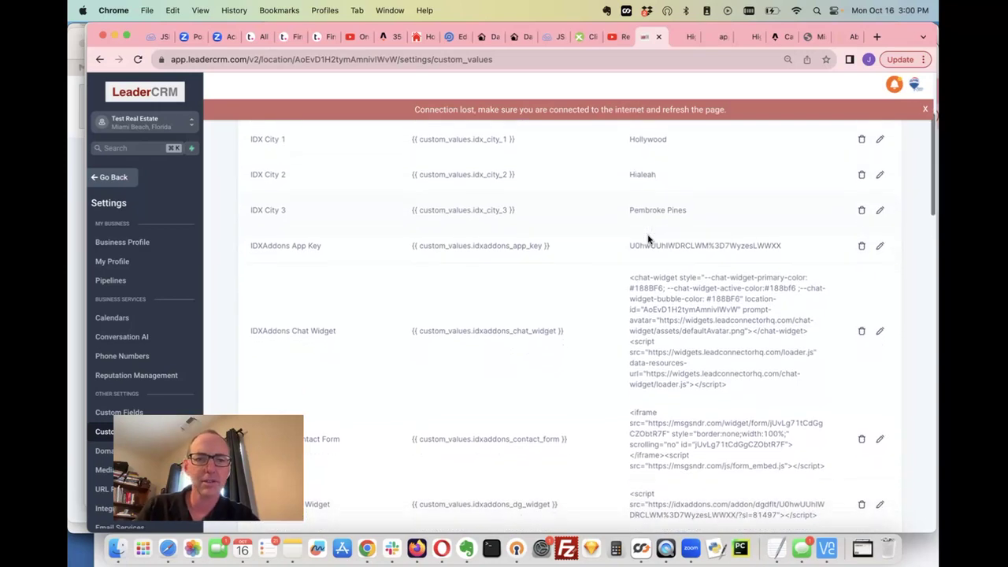
scroll(649, 238, down, 1)
scroll(645, 233, down, 2)
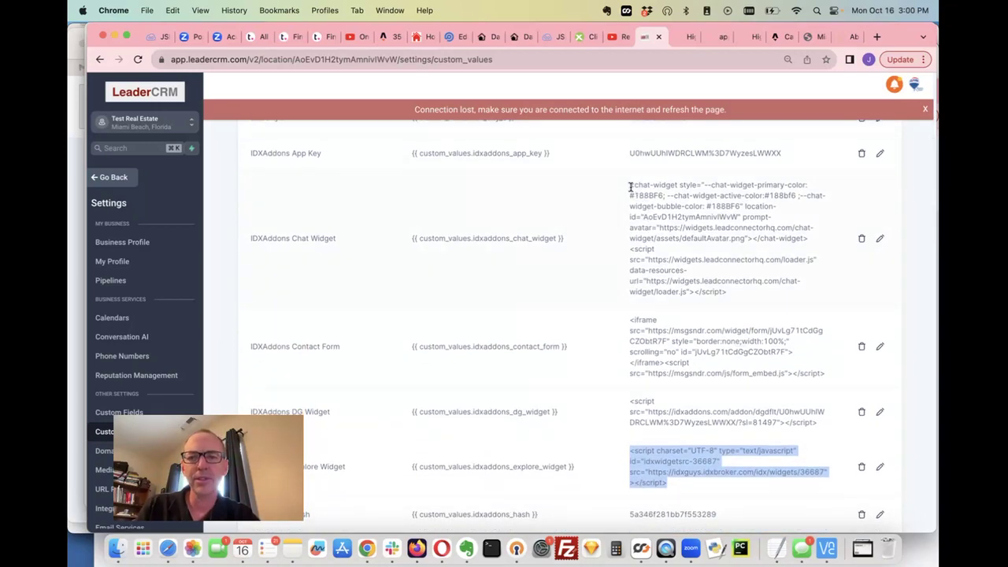
drag(631, 185, 731, 296)
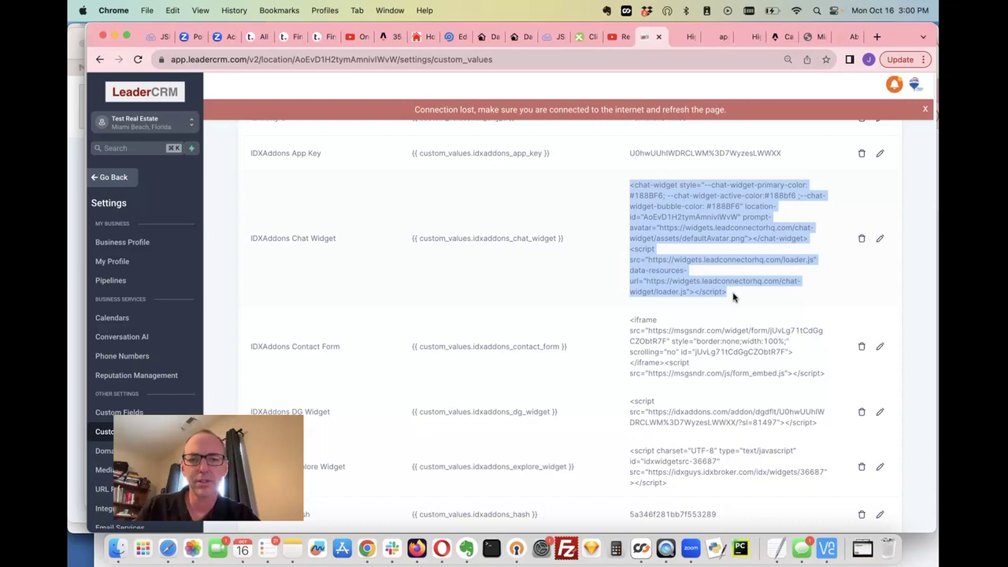
Highlight the {{ custom_values.idxaddons_contact_form }} key placeholder
scroll(732, 296, down, 2)
scroll(732, 296, down, 3)
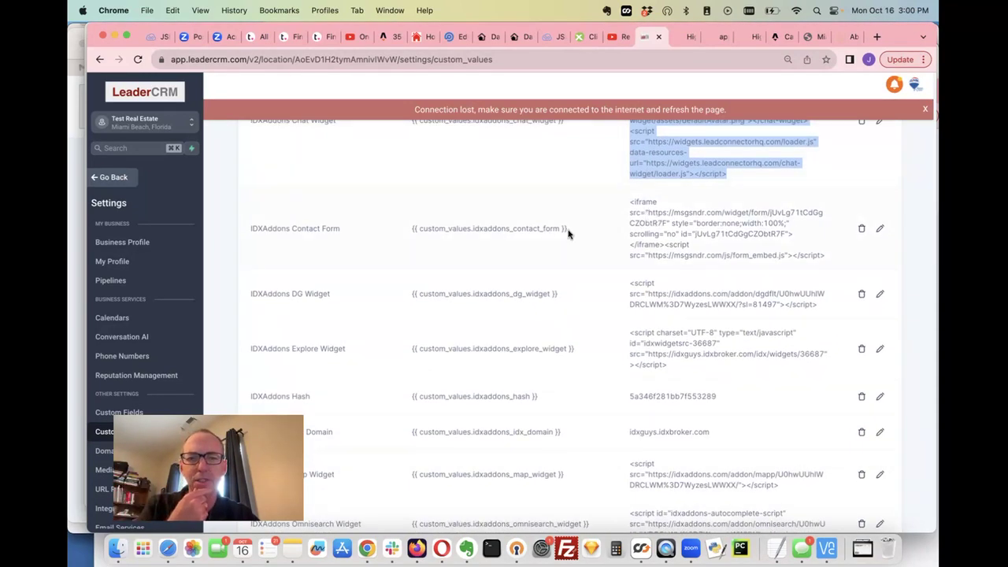
drag(569, 230, 409, 232)
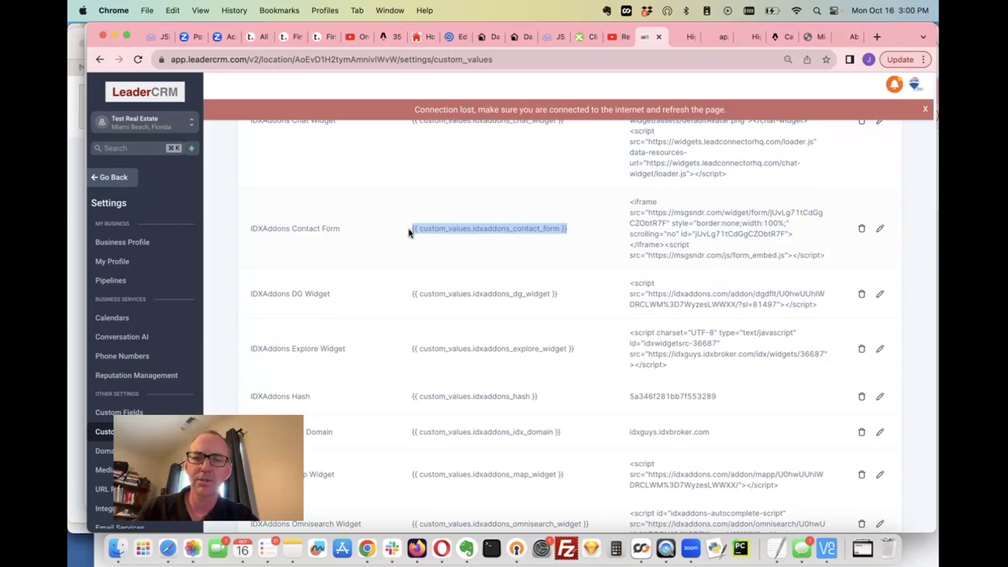
scroll(502, 279, down, 1)
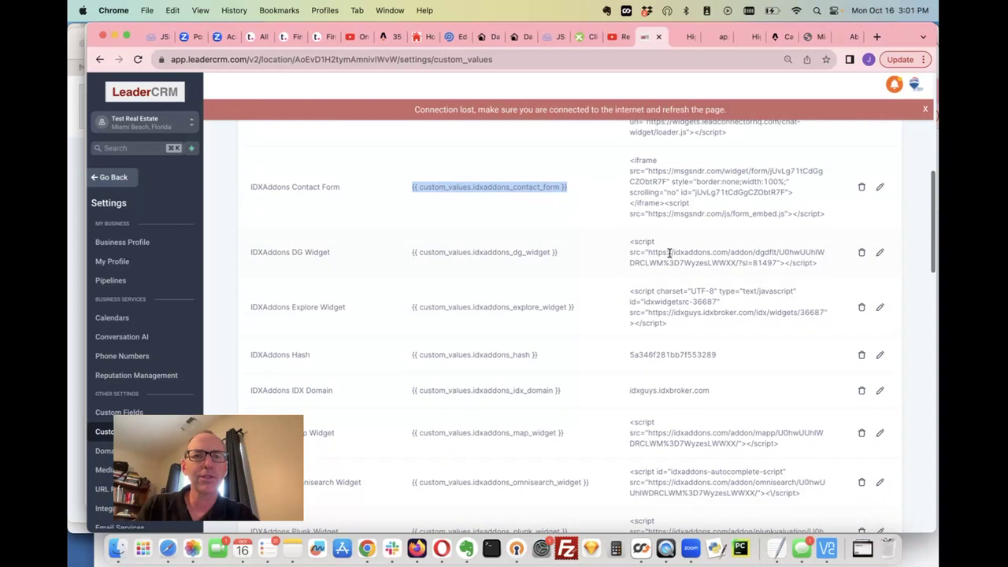
click(550, 39)
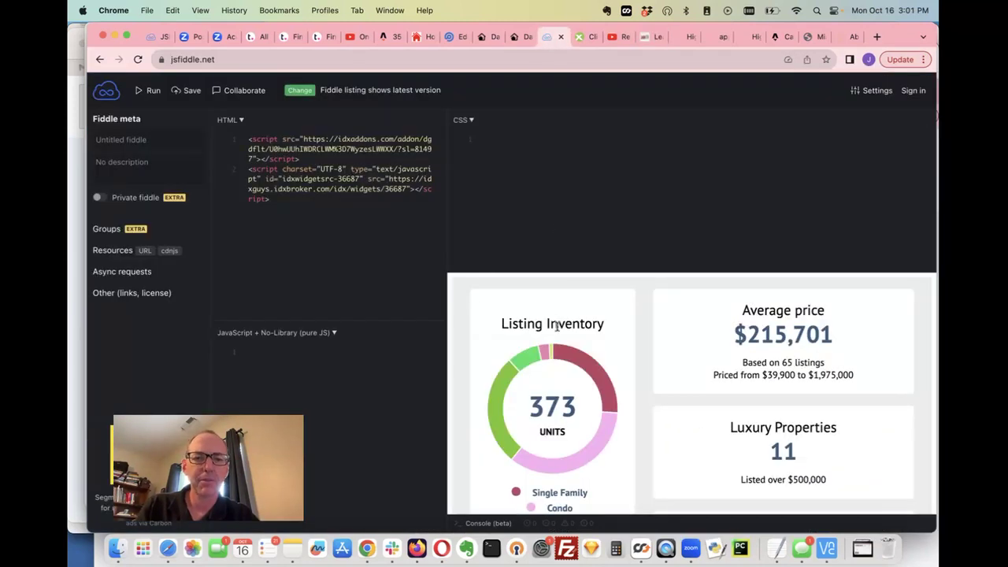
Review the JSFiddle widget preview and highlight the first script tag in the HTML pane
scroll(584, 328, down, 2)
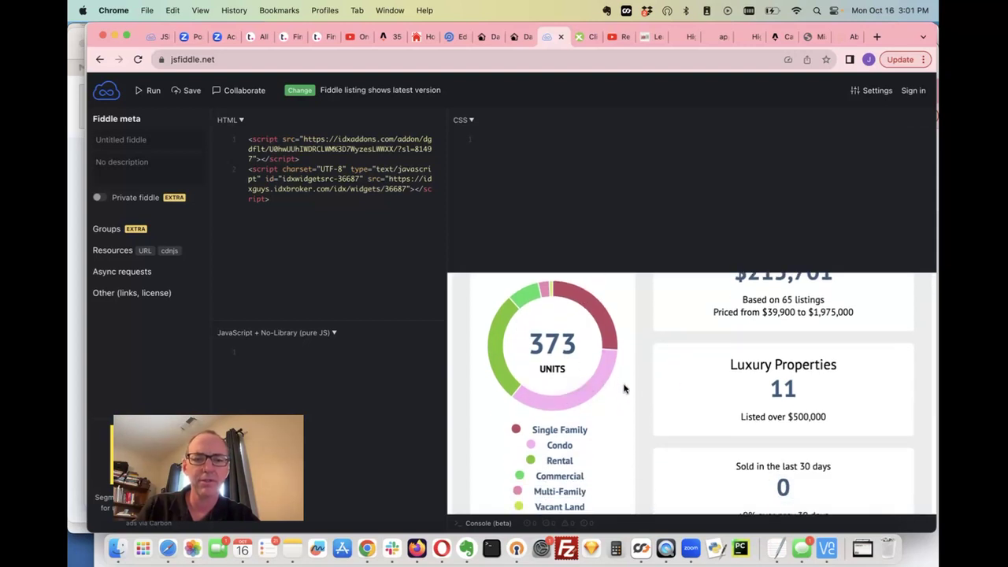
scroll(691, 394, down, 5)
scroll(691, 394, up, 10)
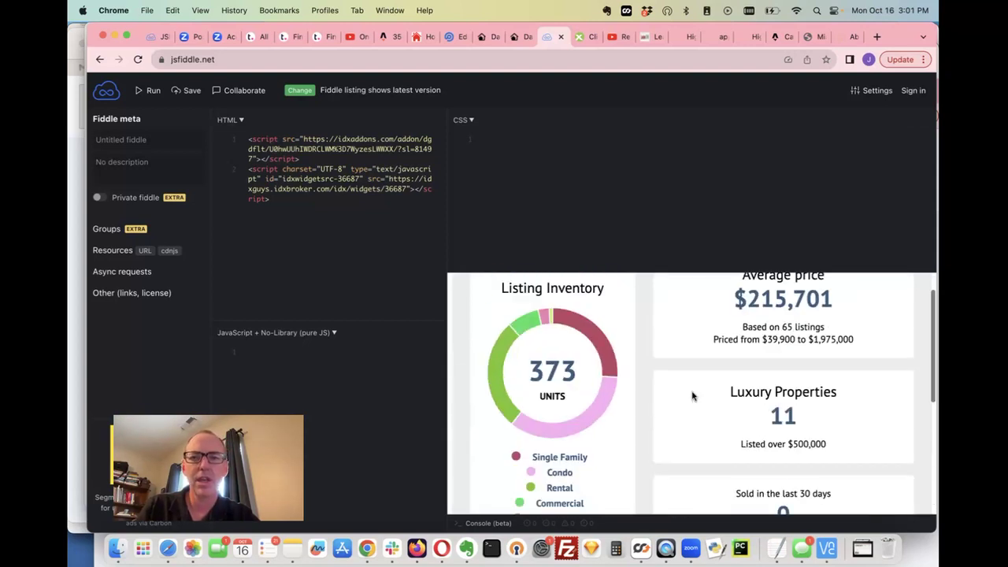
drag(299, 159, 247, 134)
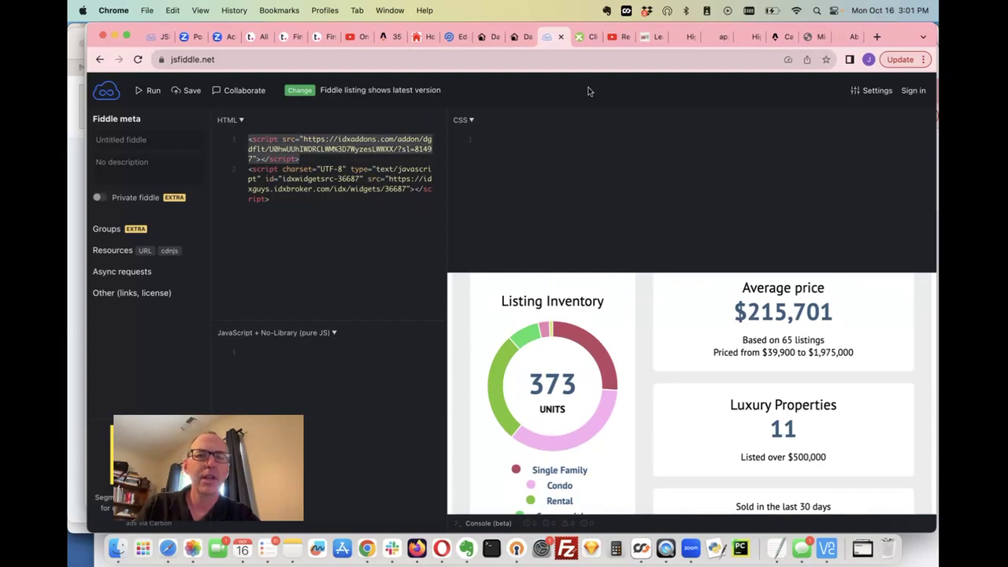
Clear the contact form key selection in LeaderCRM, then scroll JSFiddle's rendered listing widgets
click(639, 38)
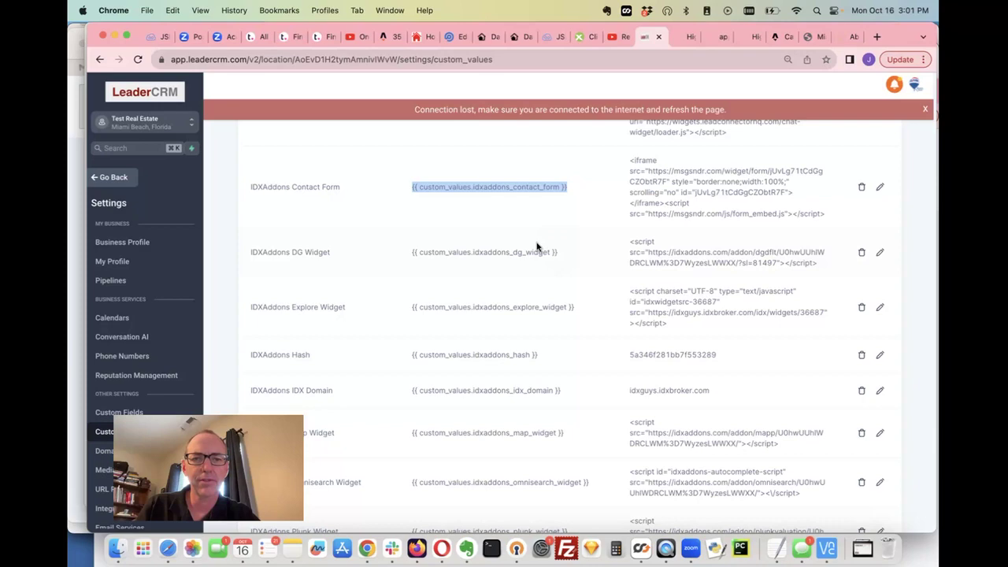
click(550, 310)
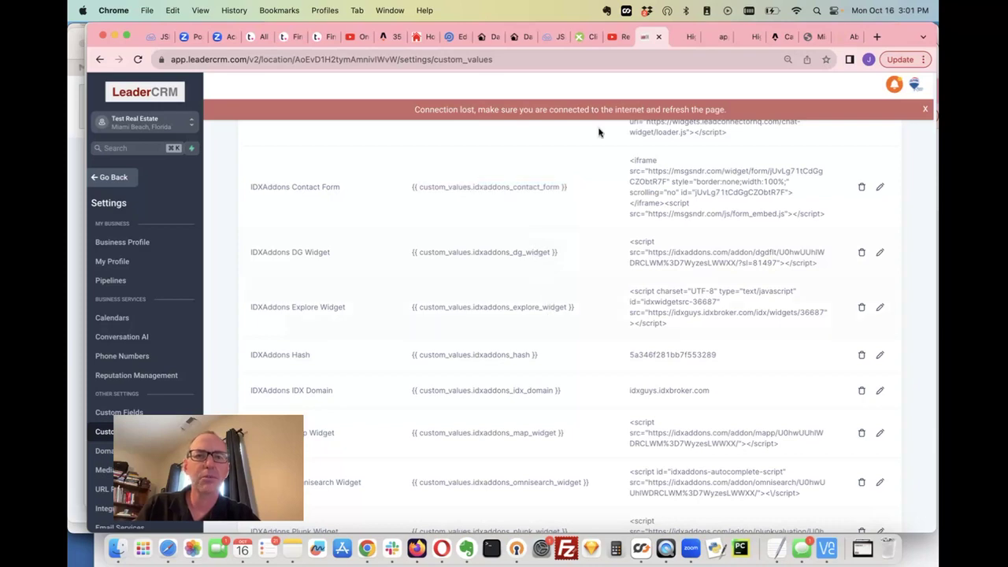
click(556, 36)
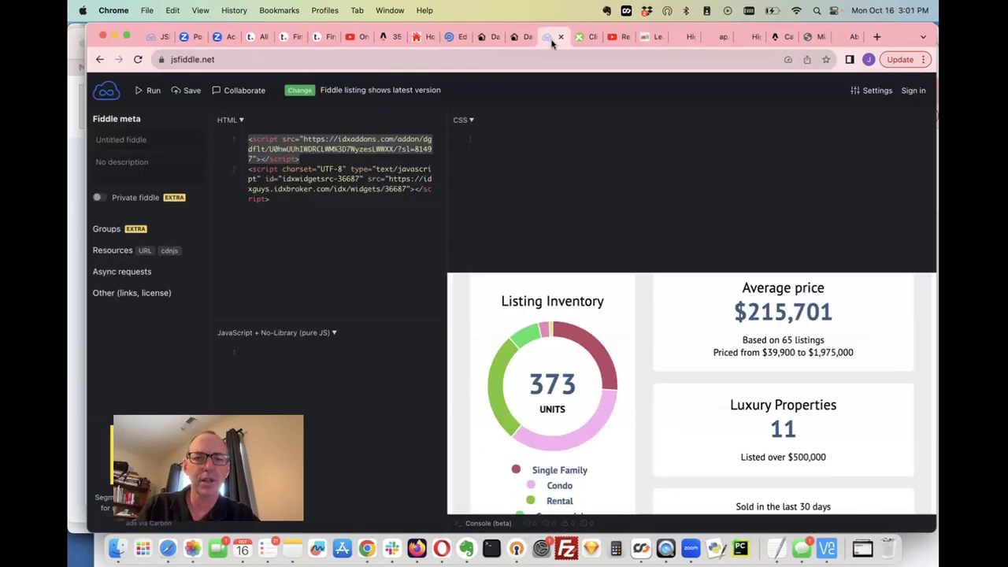
scroll(621, 286, down, 2)
scroll(620, 285, down, 5)
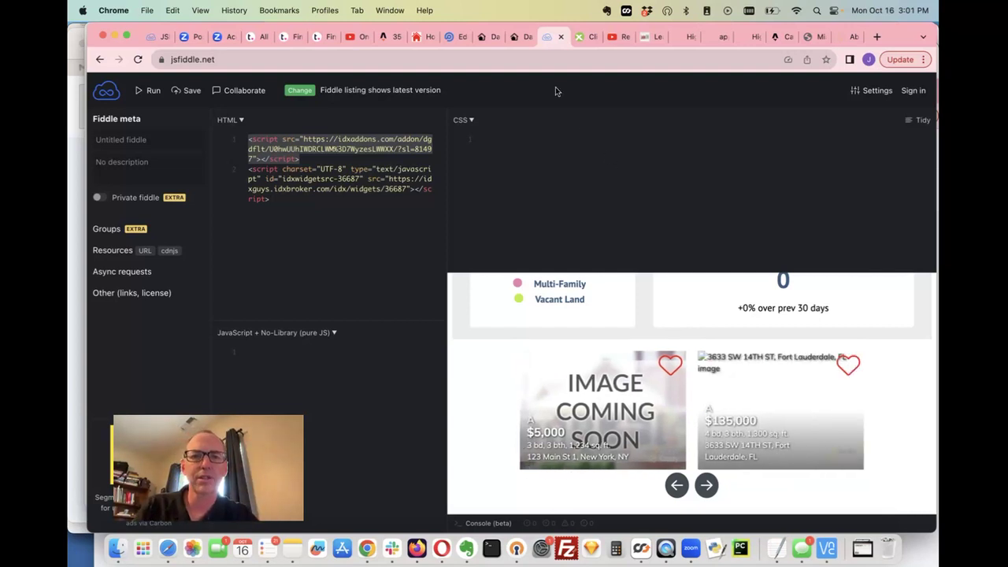
click(653, 41)
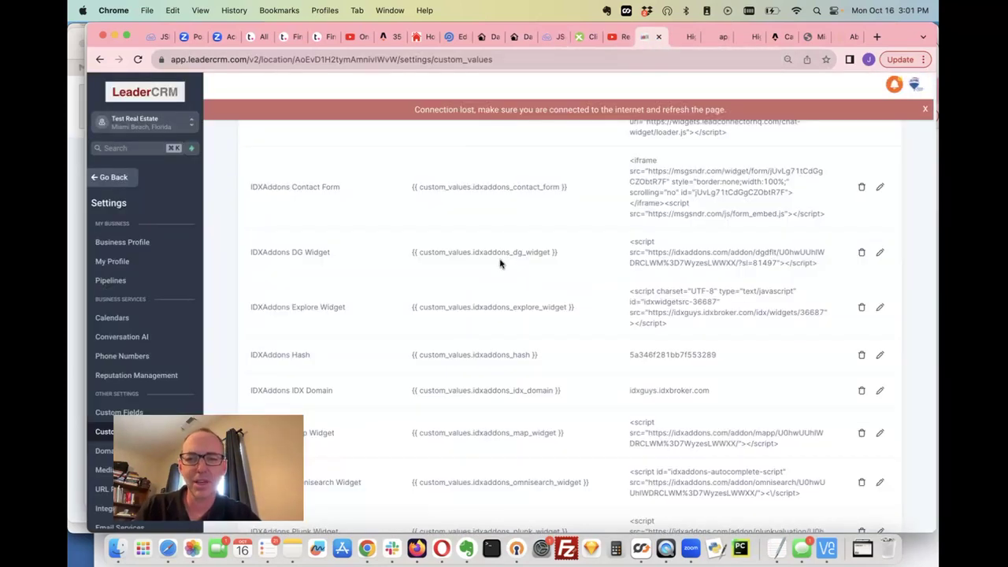
Highlight the Explore Widget and Omnisearch Widget merge tags in the Custom Values table
scroll(499, 264, down, 2)
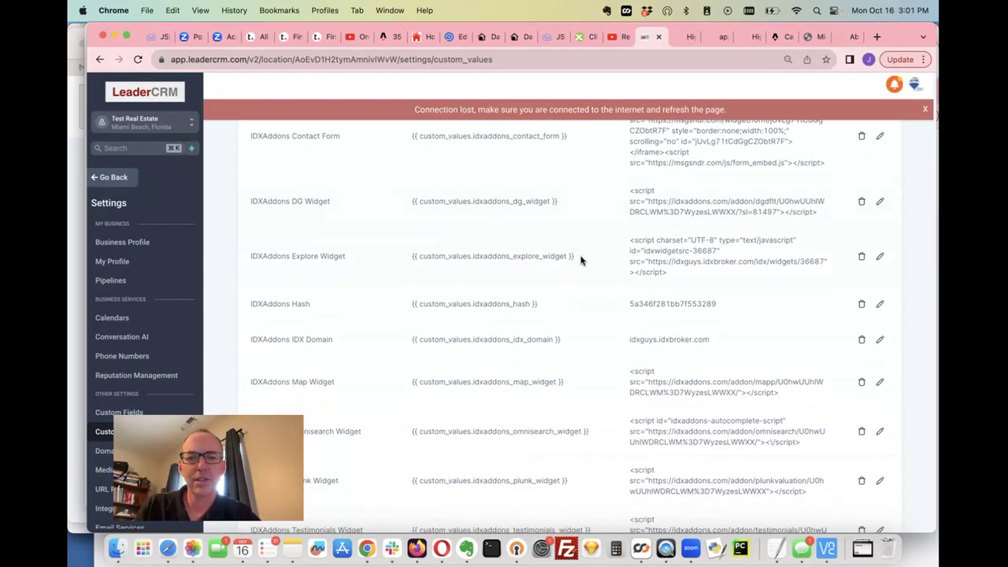
drag(581, 261, 415, 256)
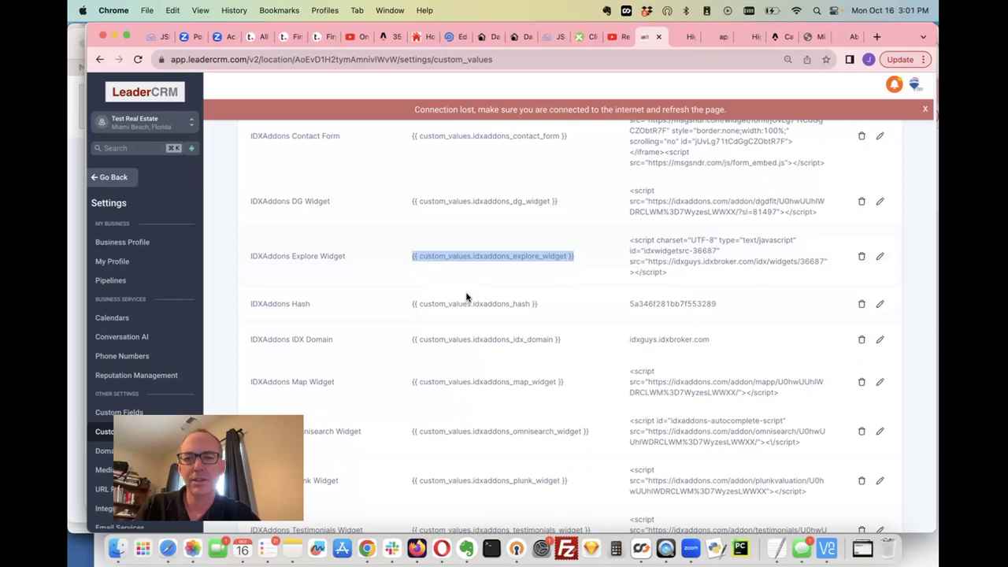
scroll(466, 297, down, 1)
scroll(466, 295, down, 5)
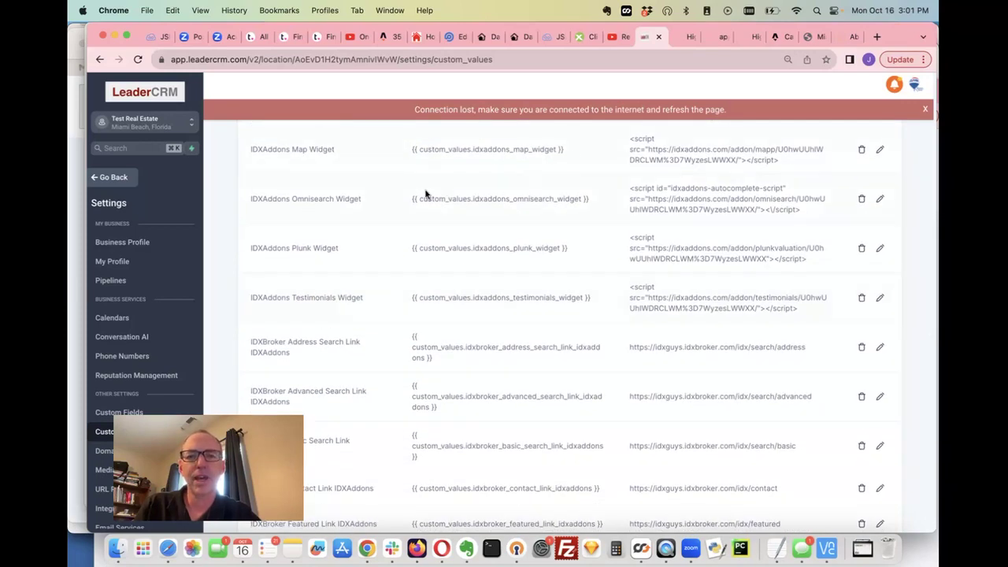
drag(412, 197, 603, 206)
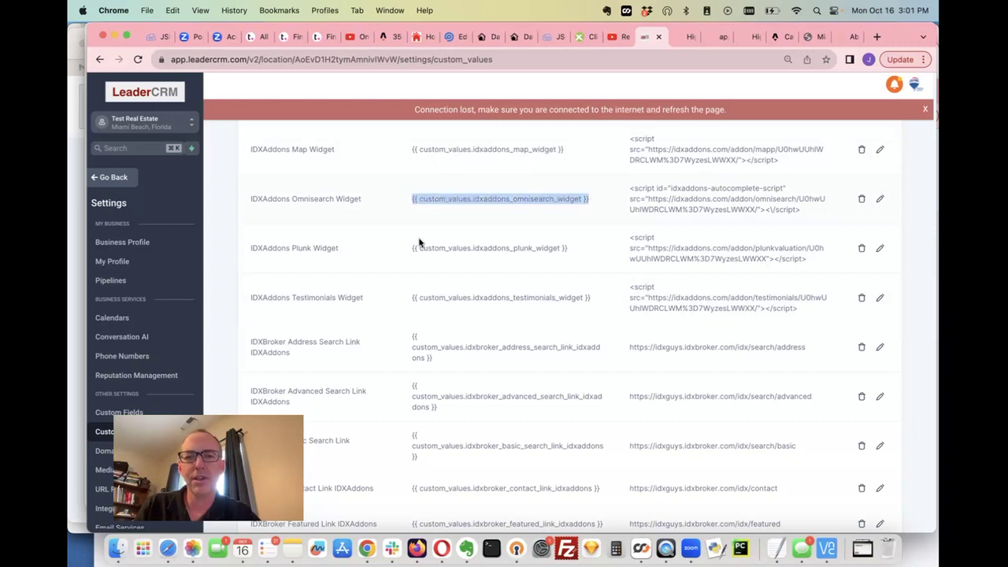
Highlight the Plunk Widget merge tag, then the Testimonials Widget merge tag
drag(410, 249, 603, 259)
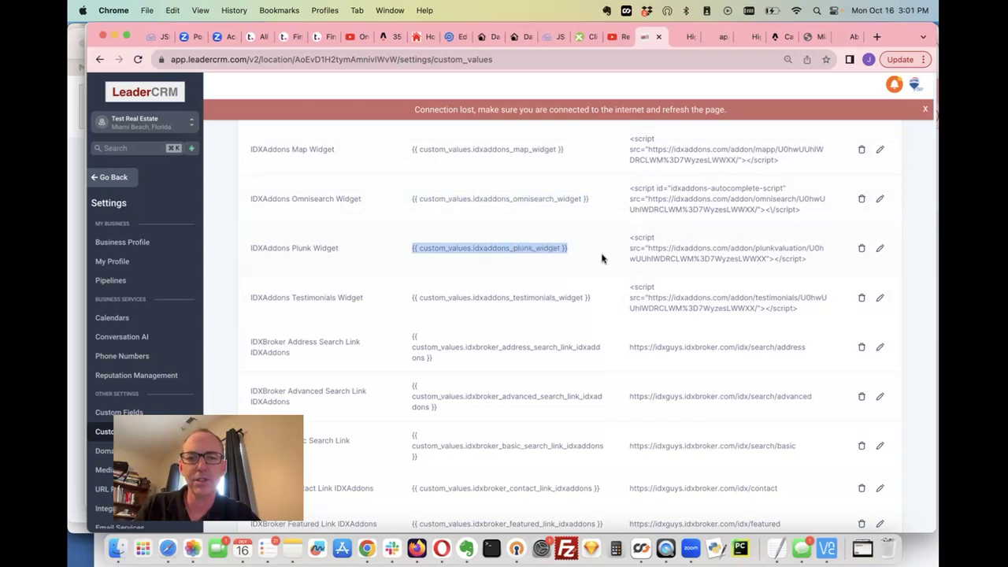
scroll(529, 267, down, 2)
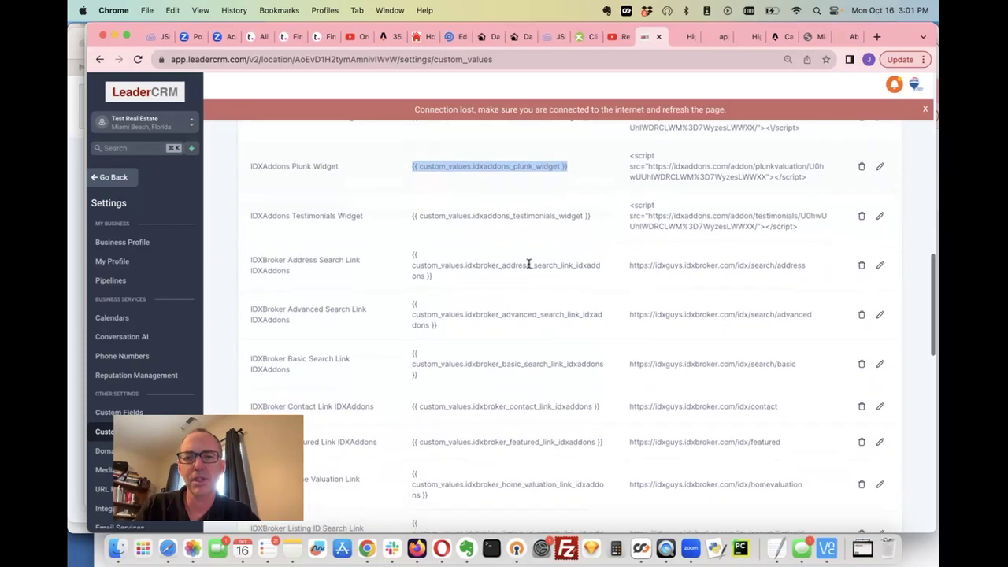
click(412, 215)
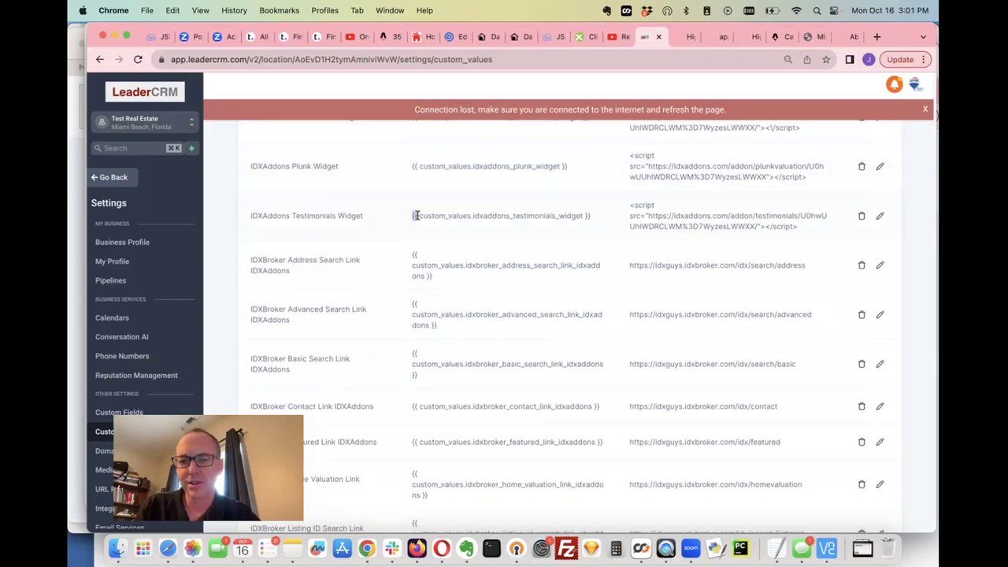
drag(415, 215, 592, 226)
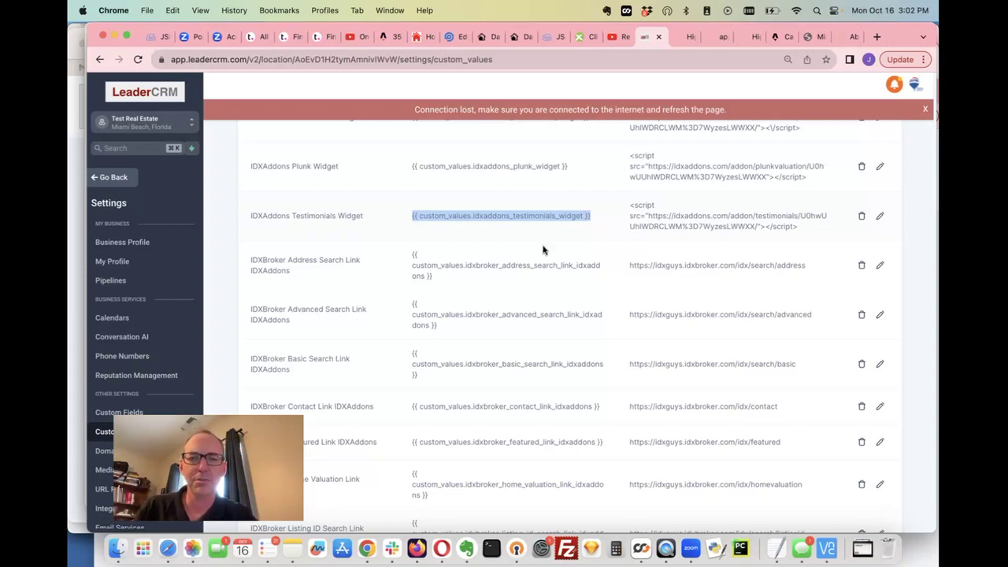
drag(410, 254, 443, 283)
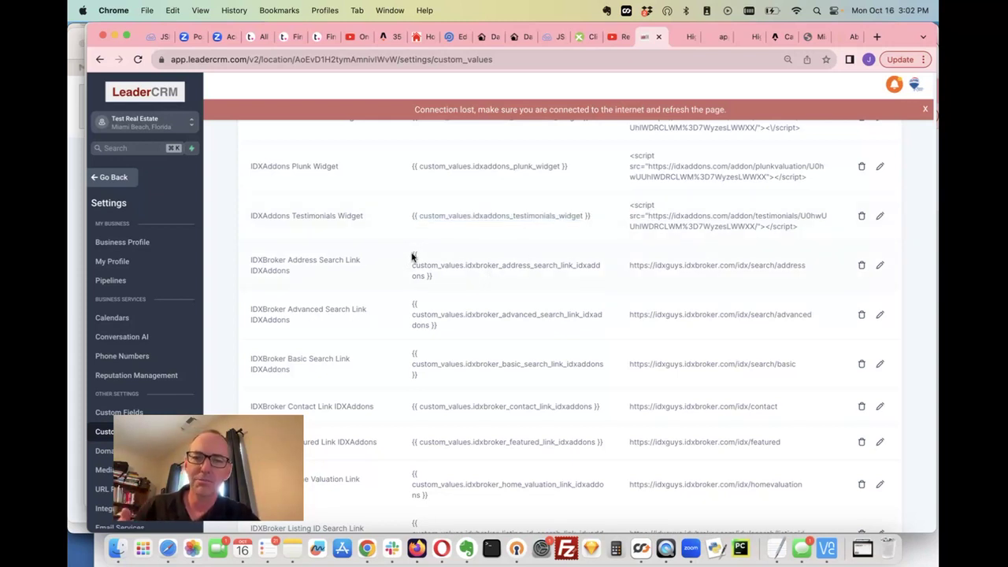
scroll(443, 283, down, 2)
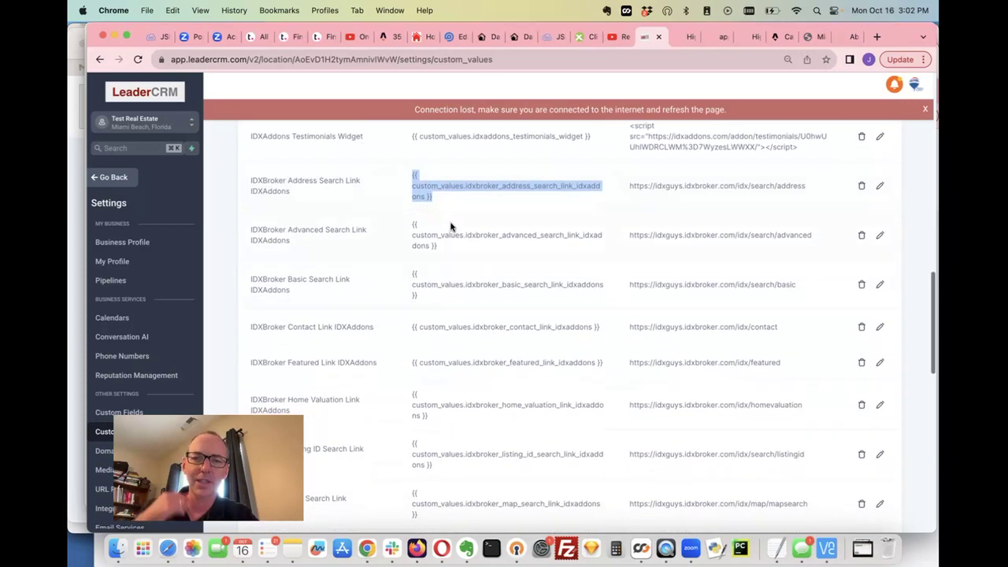
scroll(452, 221, down, 1)
scroll(462, 263, down, 2)
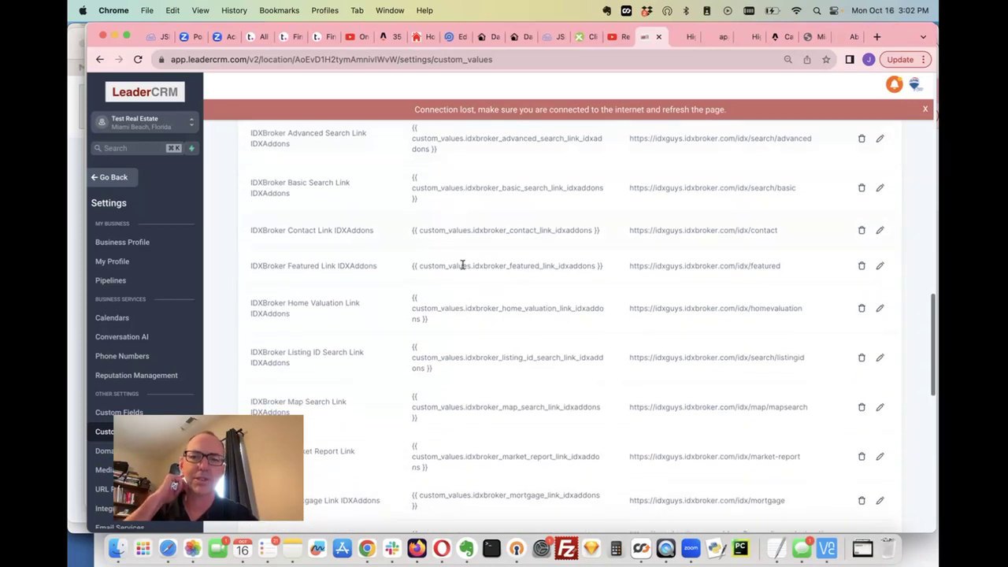
scroll(462, 264, down, 2)
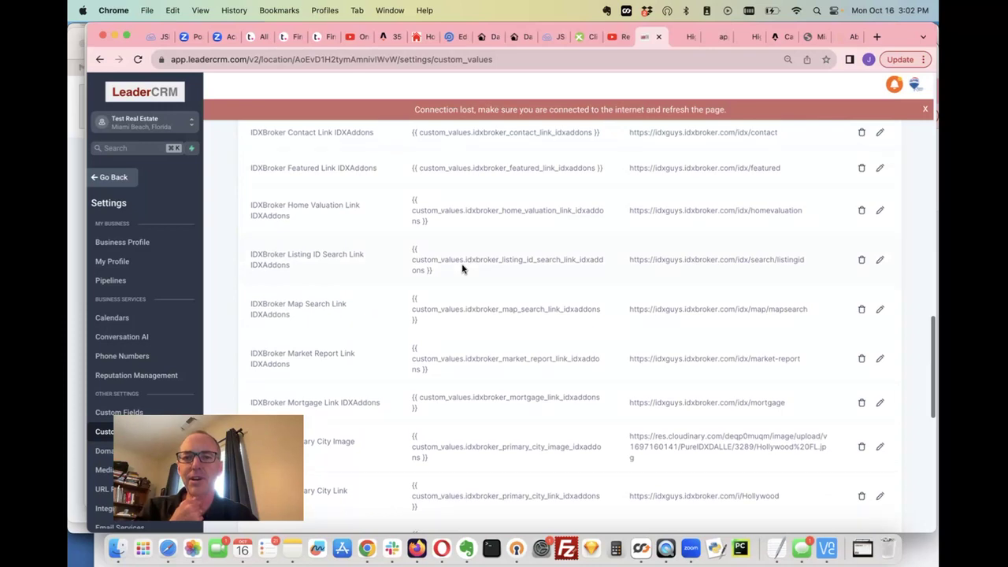
scroll(463, 268, down, 1)
scroll(463, 268, down, 1)
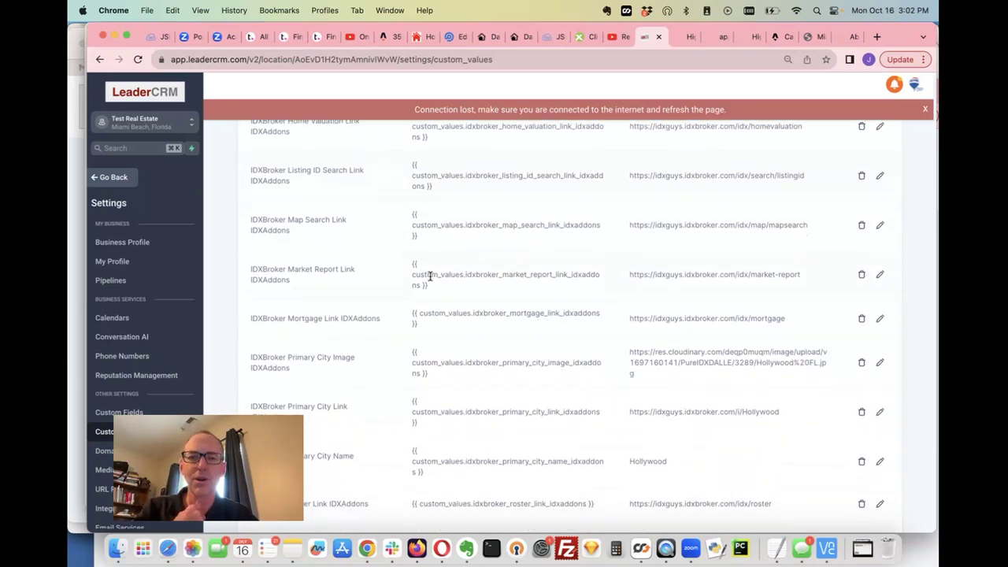
scroll(452, 282, down, 1)
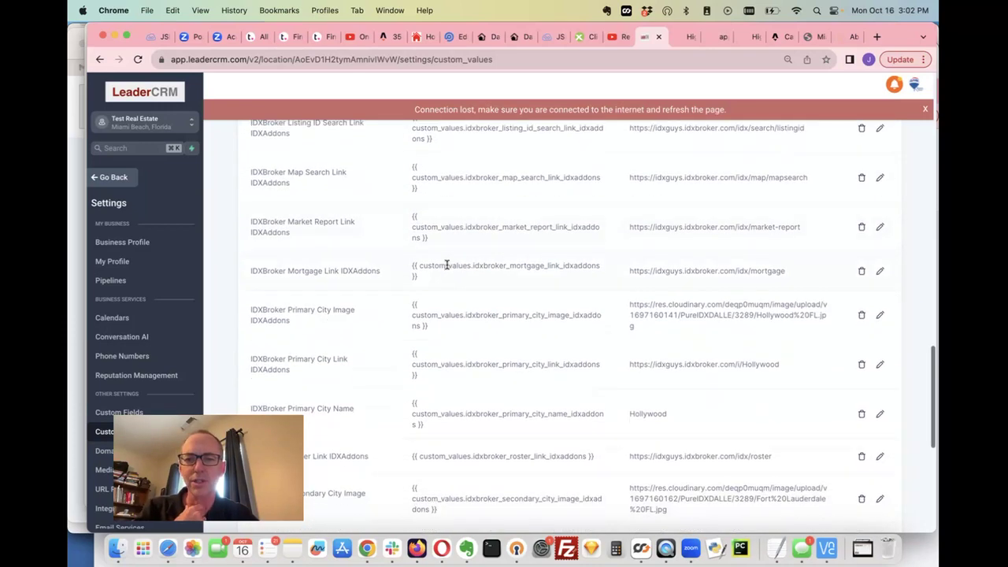
scroll(452, 273, down, 1)
scroll(452, 274, down, 1)
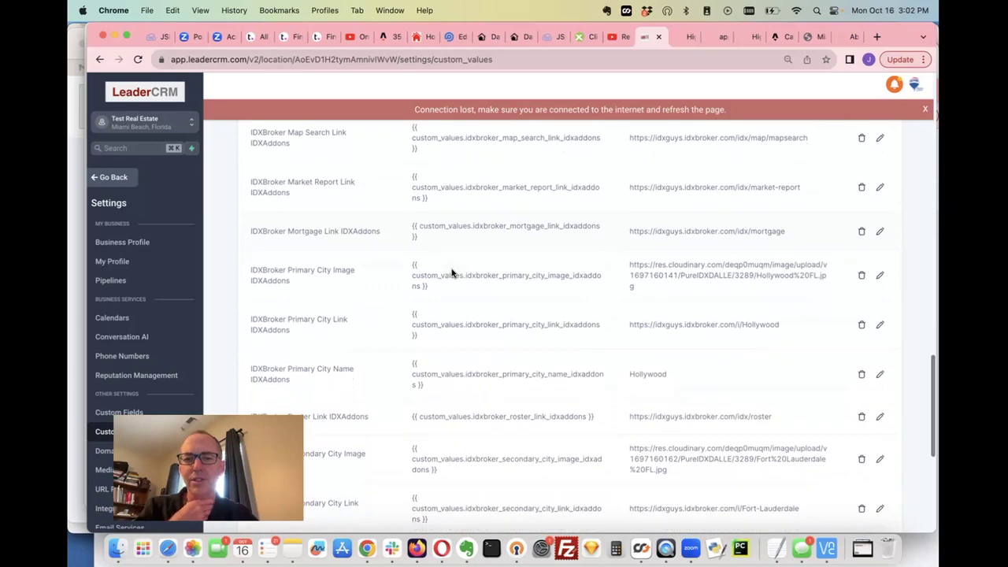
scroll(452, 273, down, 1)
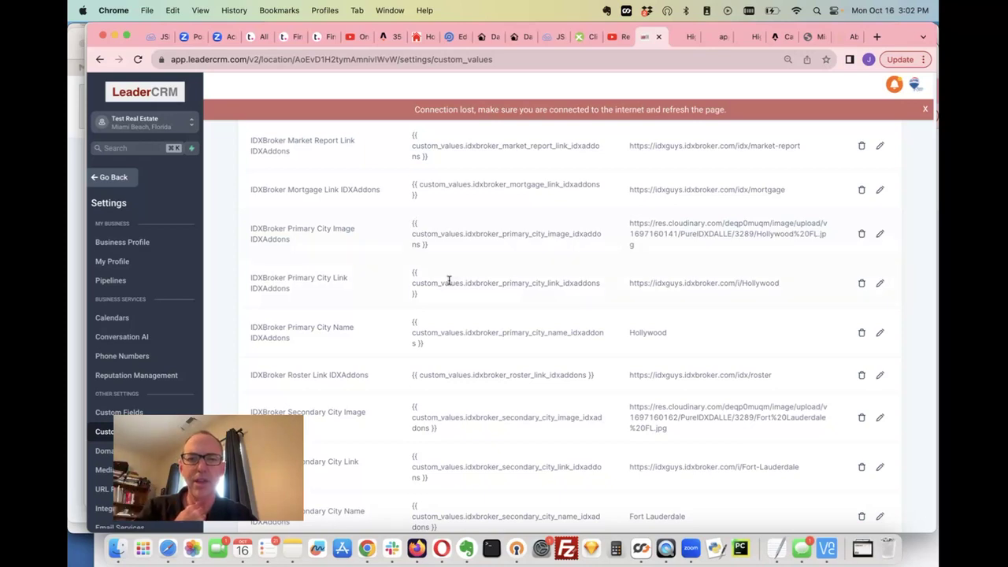
scroll(449, 280, down, 1)
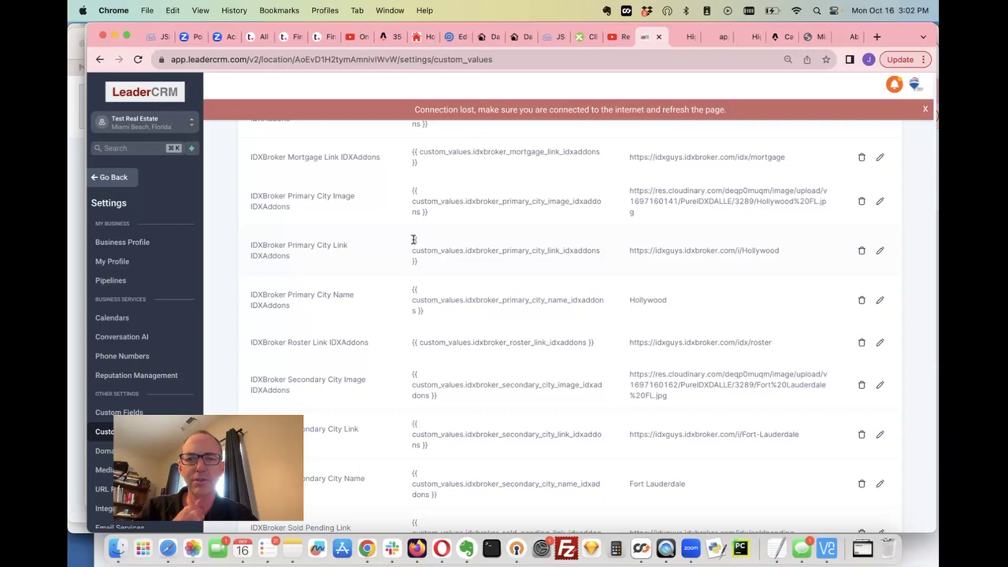
triple_click(429, 262)
double_click(693, 251)
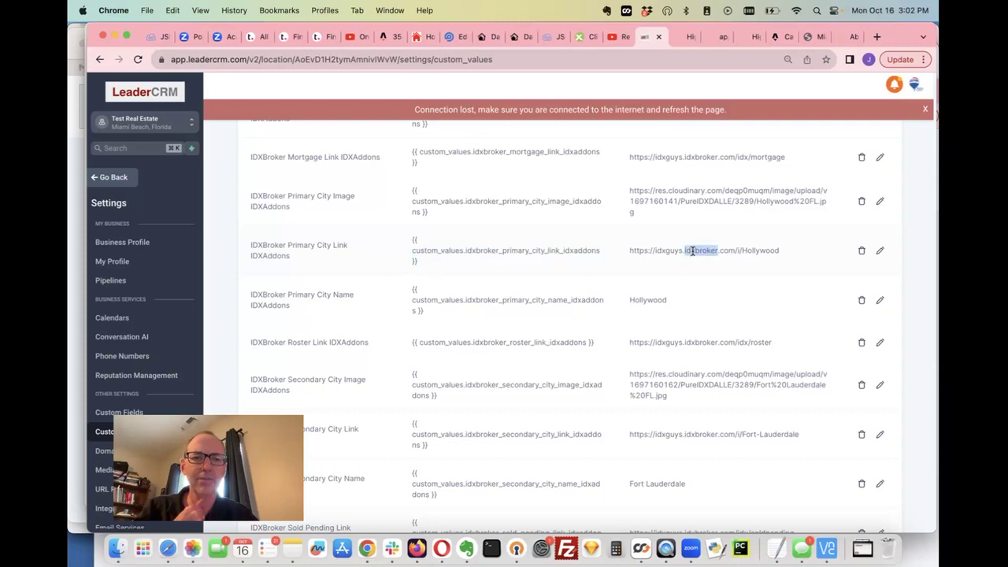
click(692, 251)
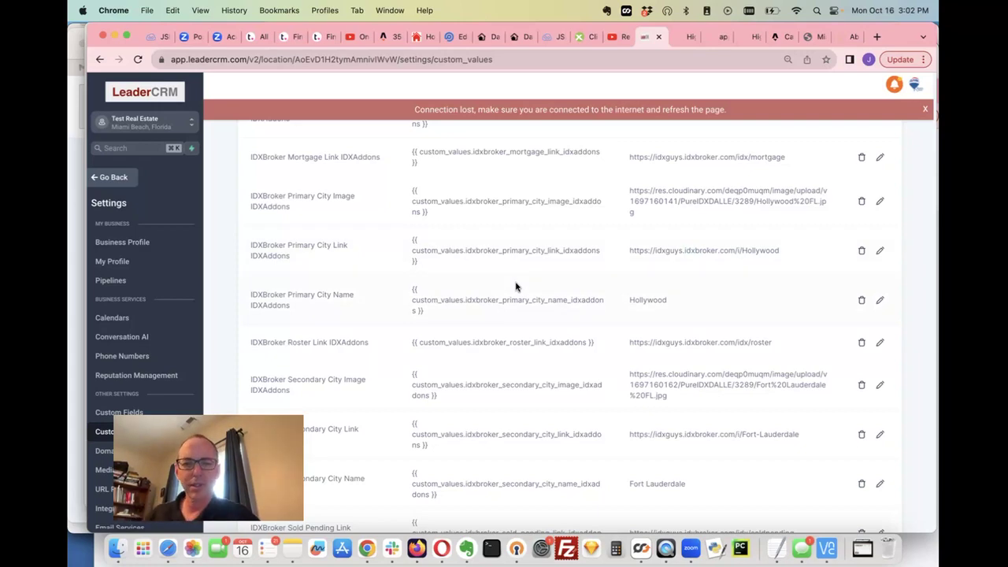
scroll(516, 287, down, 1)
scroll(516, 286, down, 1)
scroll(516, 286, down, 2)
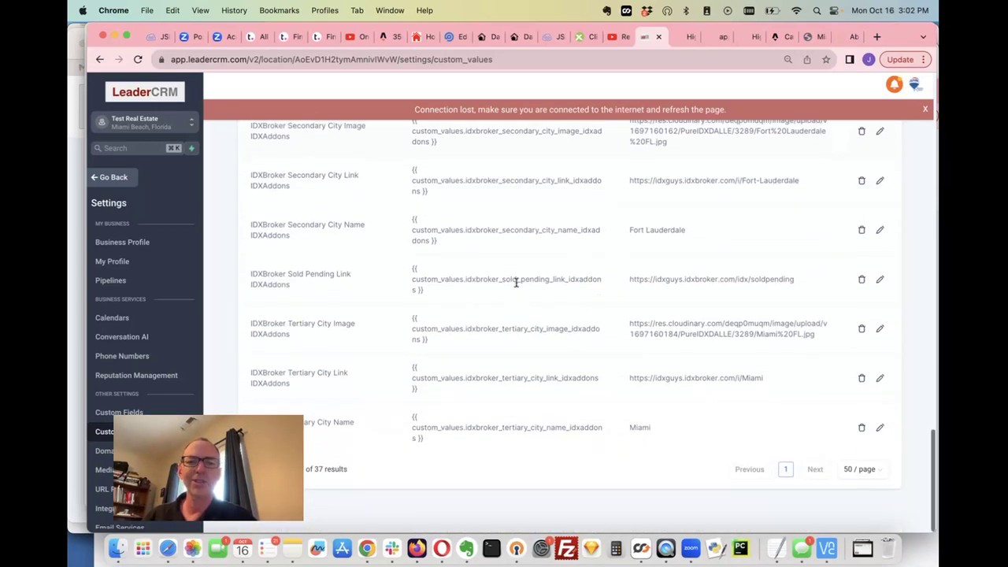
scroll(516, 283, up, 5)
scroll(516, 284, up, 2)
scroll(515, 286, up, 3)
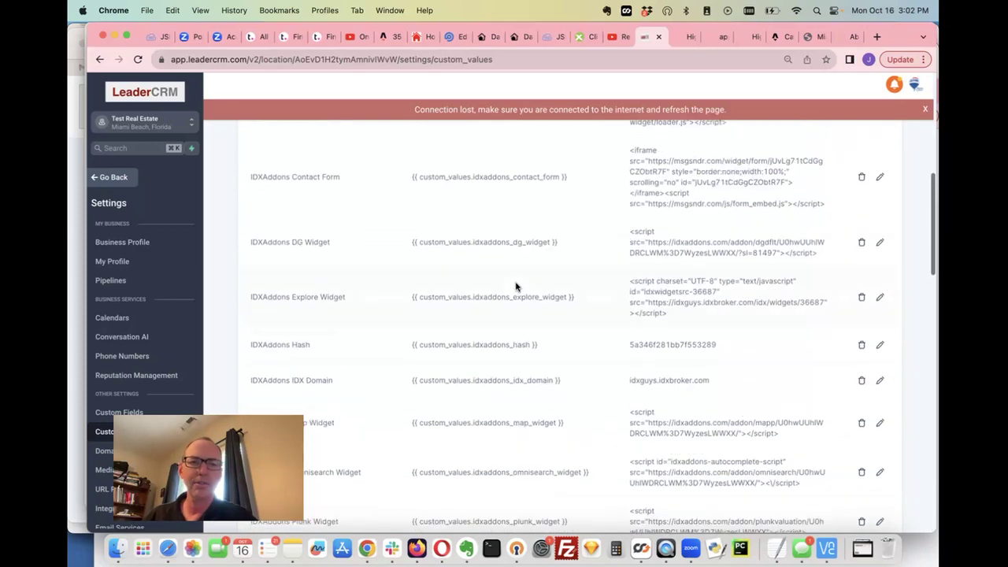
scroll(516, 287, up, 3)
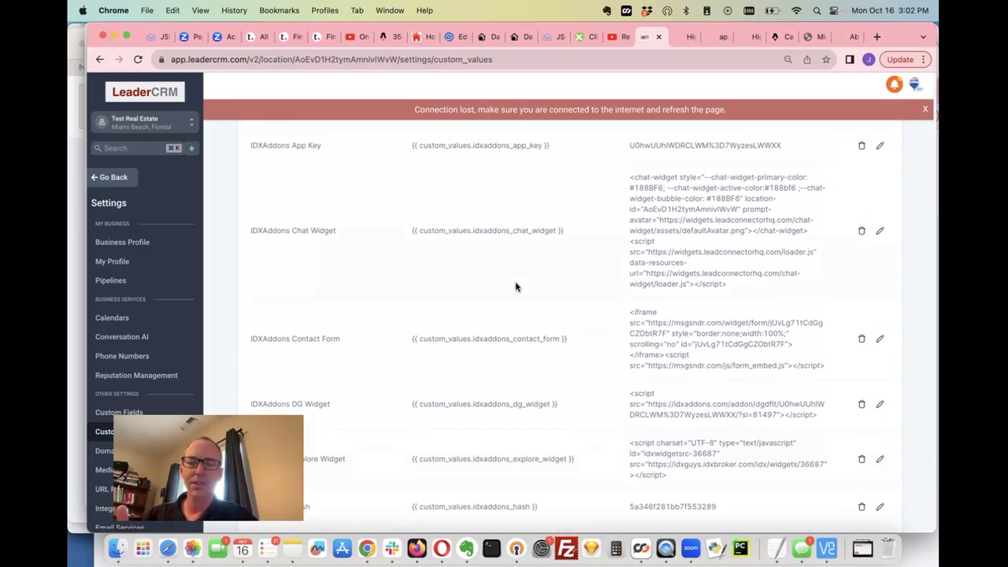